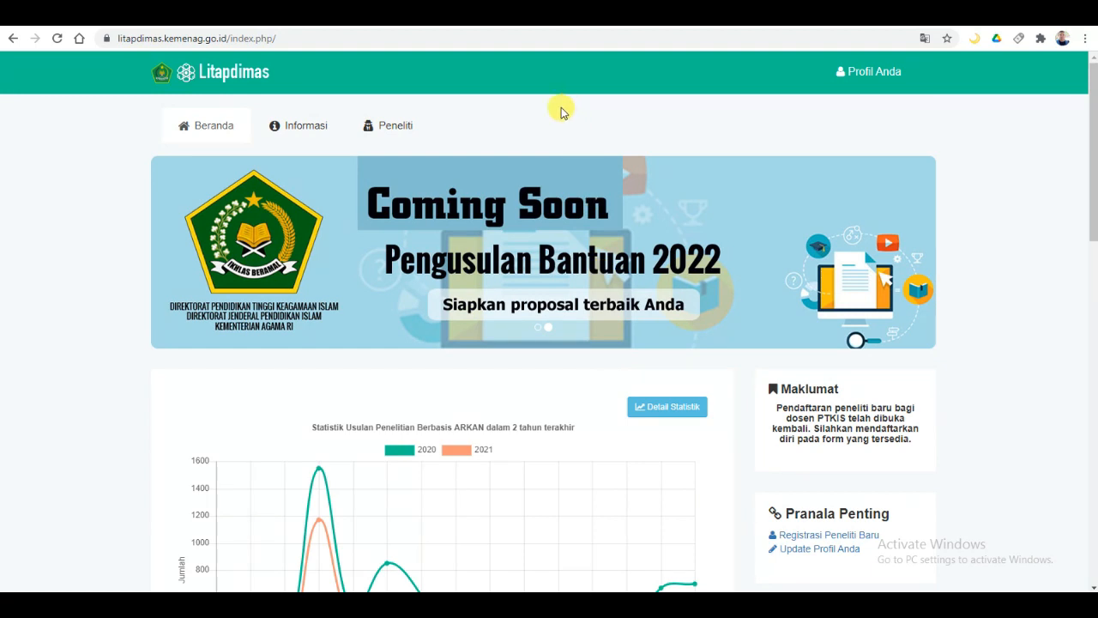
- Open the logbook of the 2021 proposal from the researcher's proposal list
{"action": "left_click", "coordinate": [393, 133]}
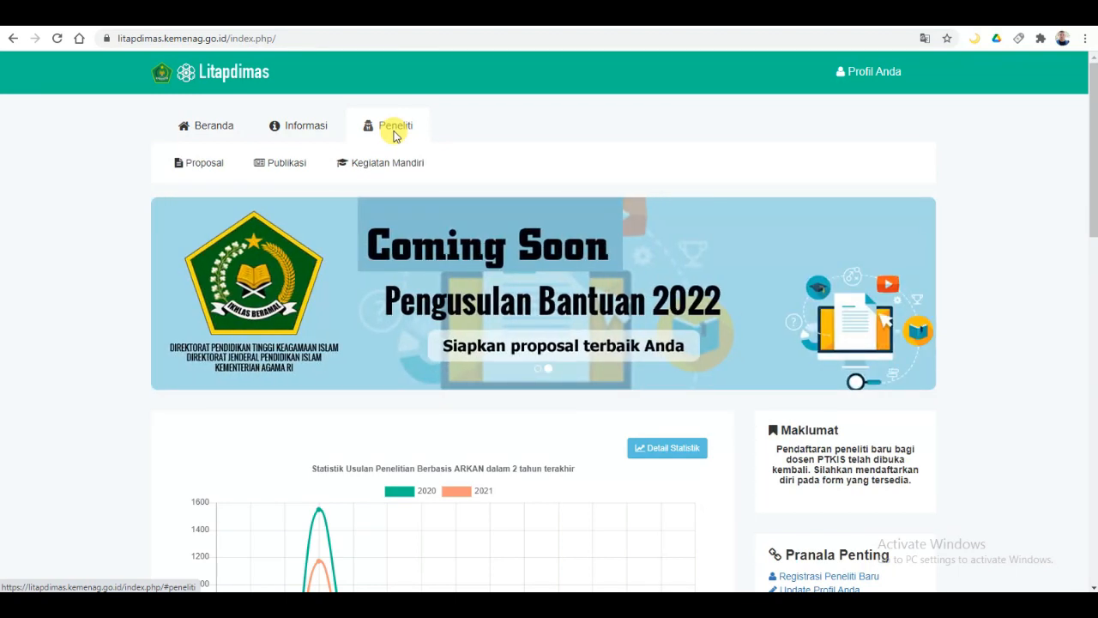
{"action": "left_click", "coordinate": [192, 174]}
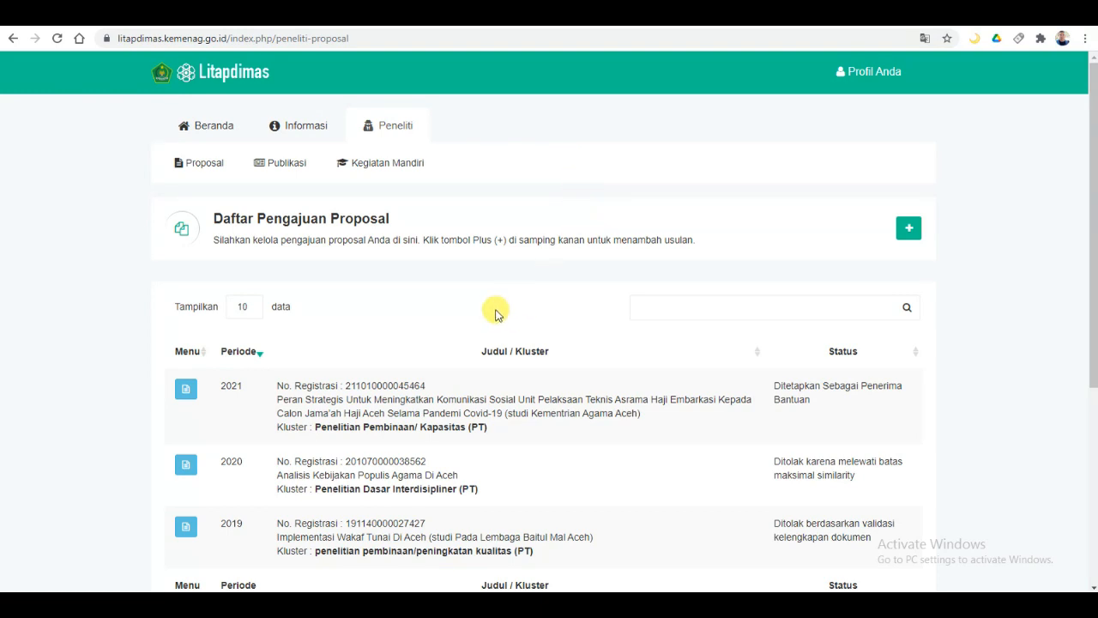
{"action": "left_click", "coordinate": [187, 391]}
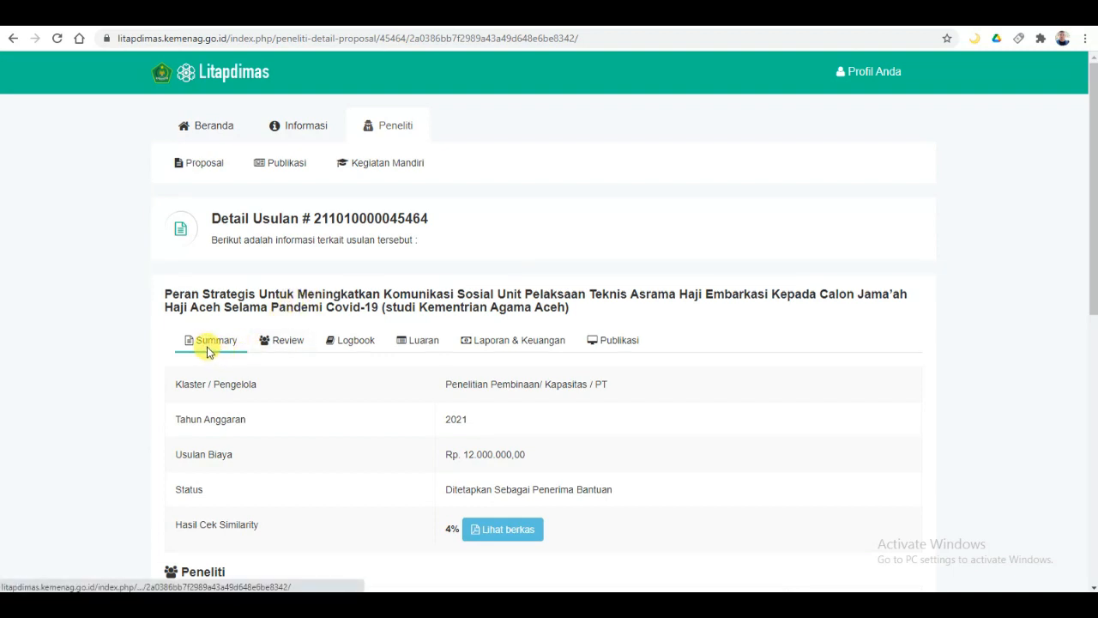
{"action": "left_click", "coordinate": [349, 348]}
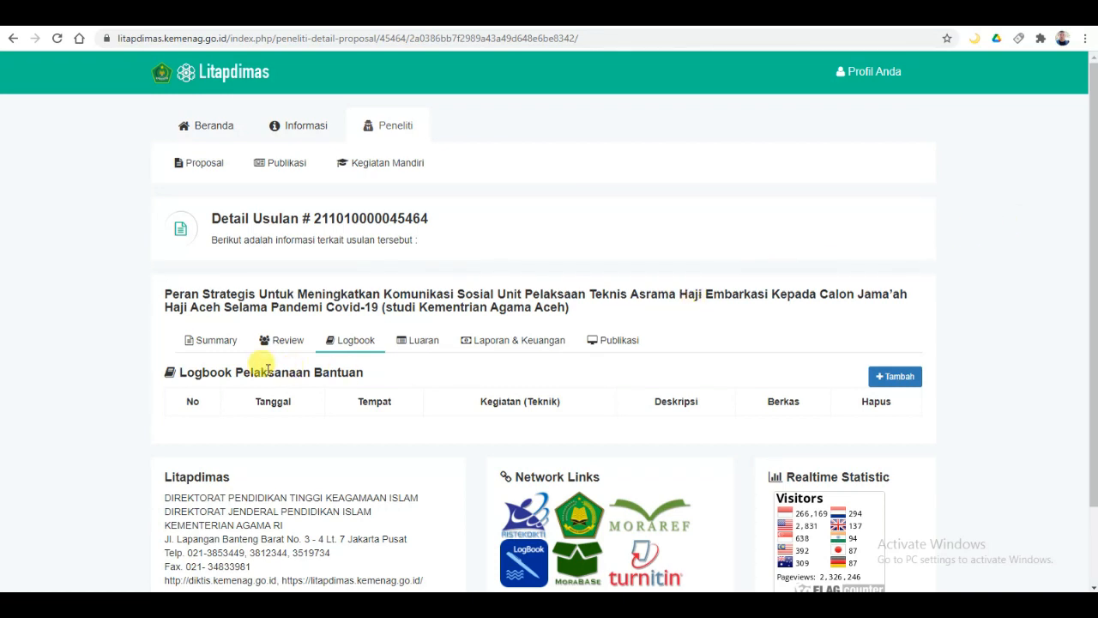
{"action": "scroll", "coordinate": [671, 342], "scroll_direction": "down", "scroll_amount": 1}
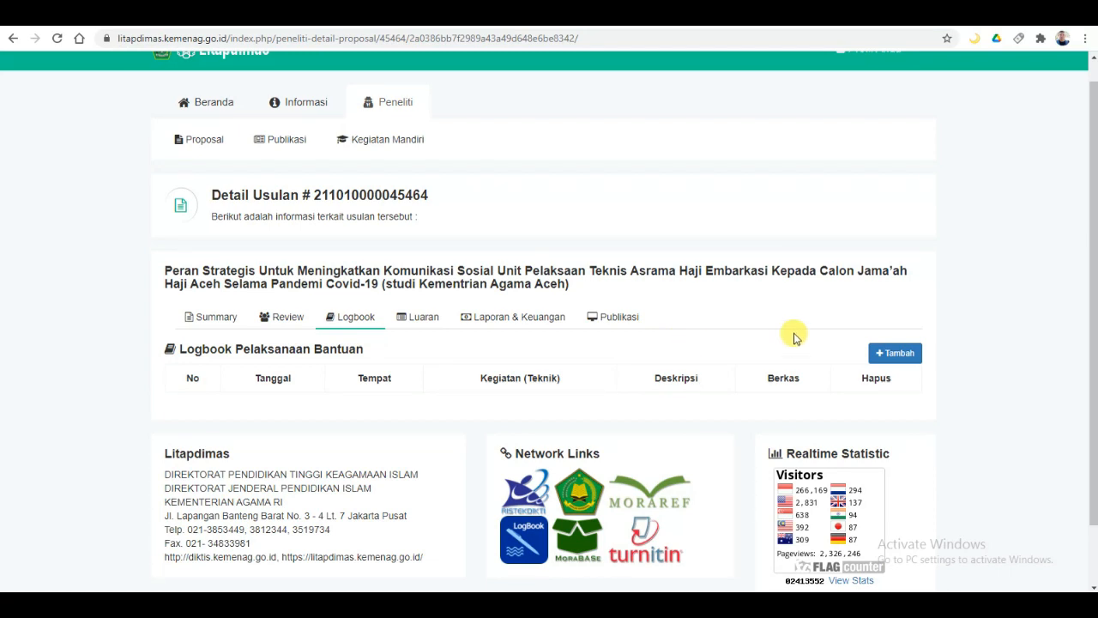
- Start a new logbook entry dated 2021-06-28 with Puslitpen as its place
{"action": "left_click", "coordinate": [887, 356]}
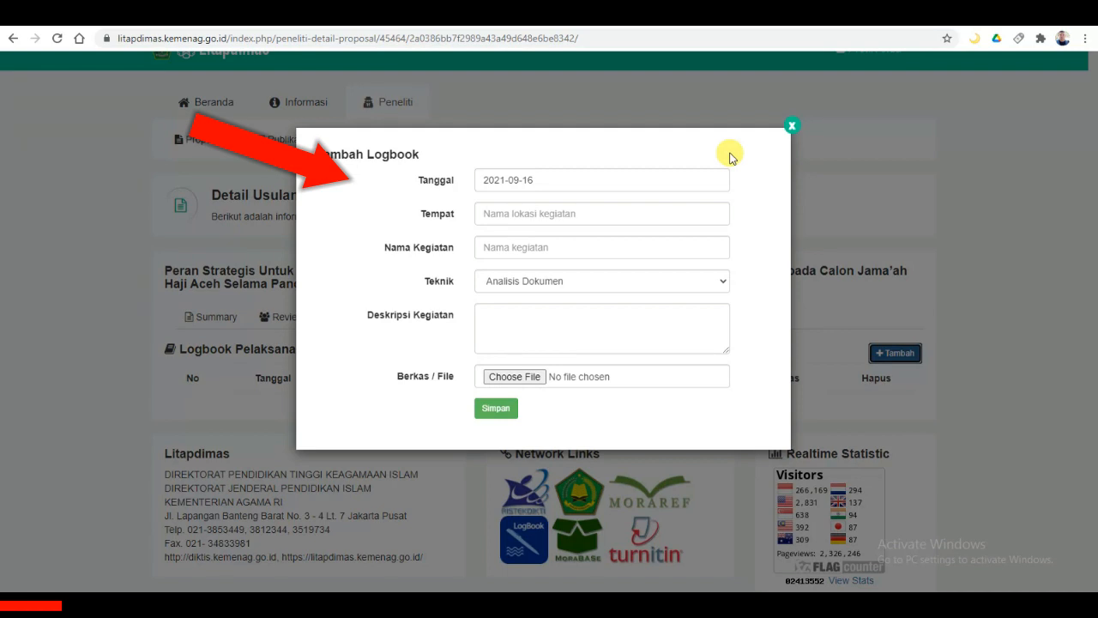
{"action": "left_click", "coordinate": [559, 182]}
{"action": "key", "text": "BackSpace"}
{"action": "key", "text": "BackSpace"}
{"action": "type", "text": "28"}
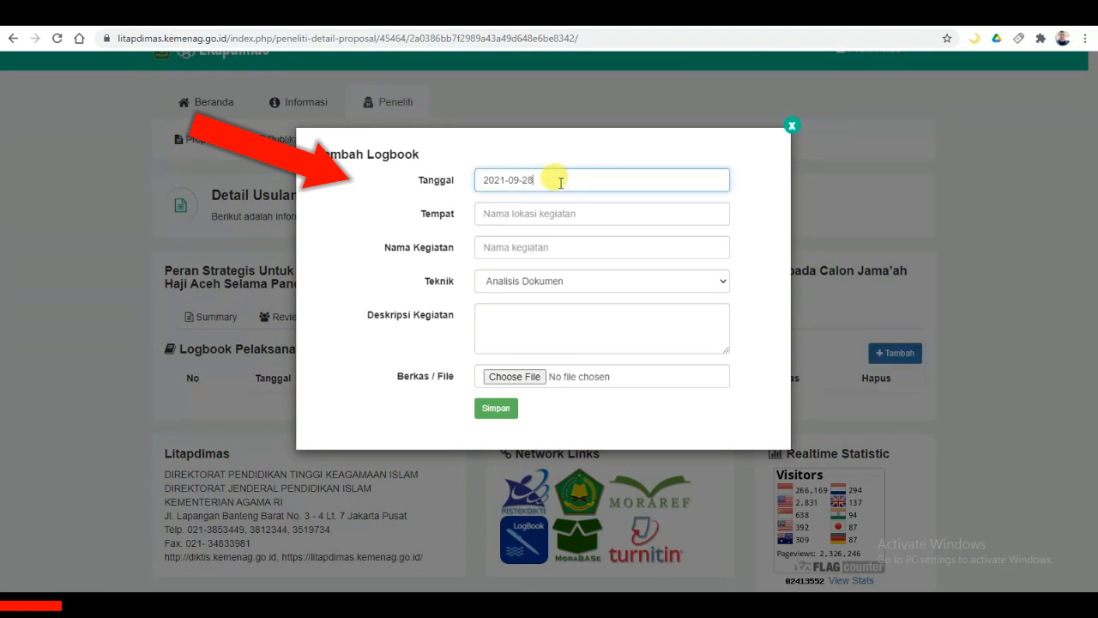
{"action": "double_click", "coordinate": [518, 180]}
{"action": "type", "text": "06"}
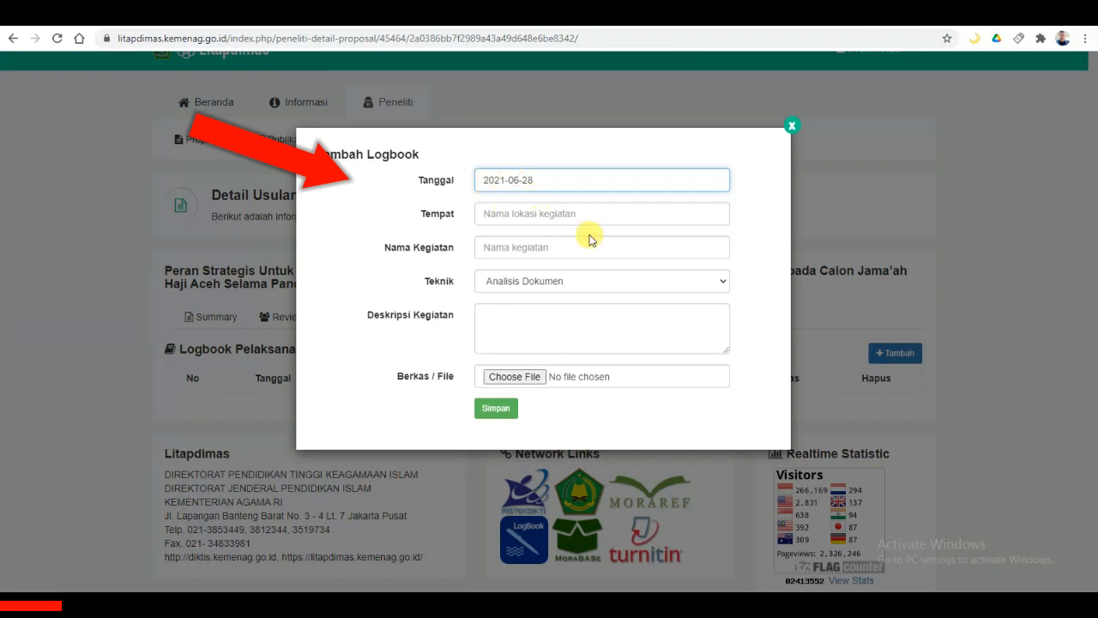
{"action": "left_click", "coordinate": [571, 216]}
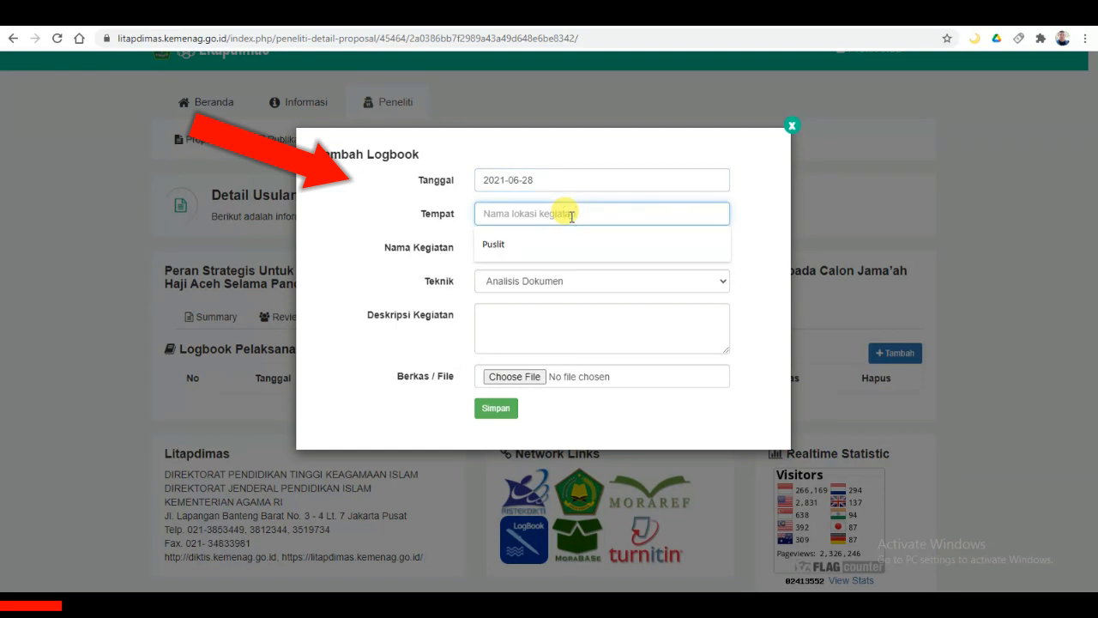
{"action": "type", "text": "Puslitpen"}
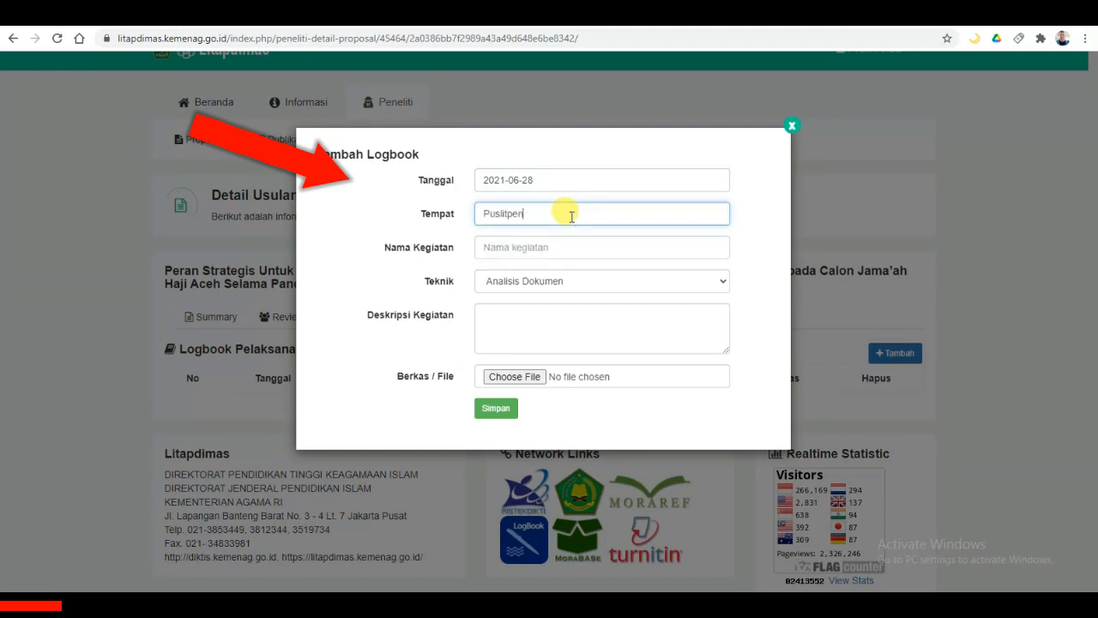
- Name the logbook activity "Penandatanganan Kontrak Penelitian Th. 2021"
{"action": "left_click", "coordinate": [572, 252]}
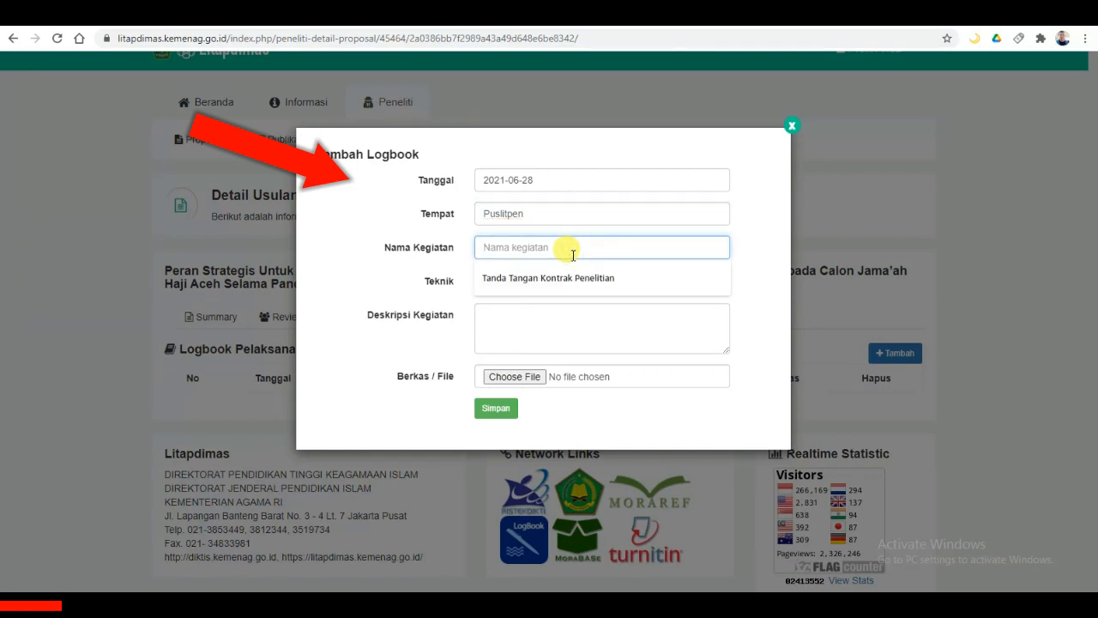
{"action": "left_click", "coordinate": [485, 278]}
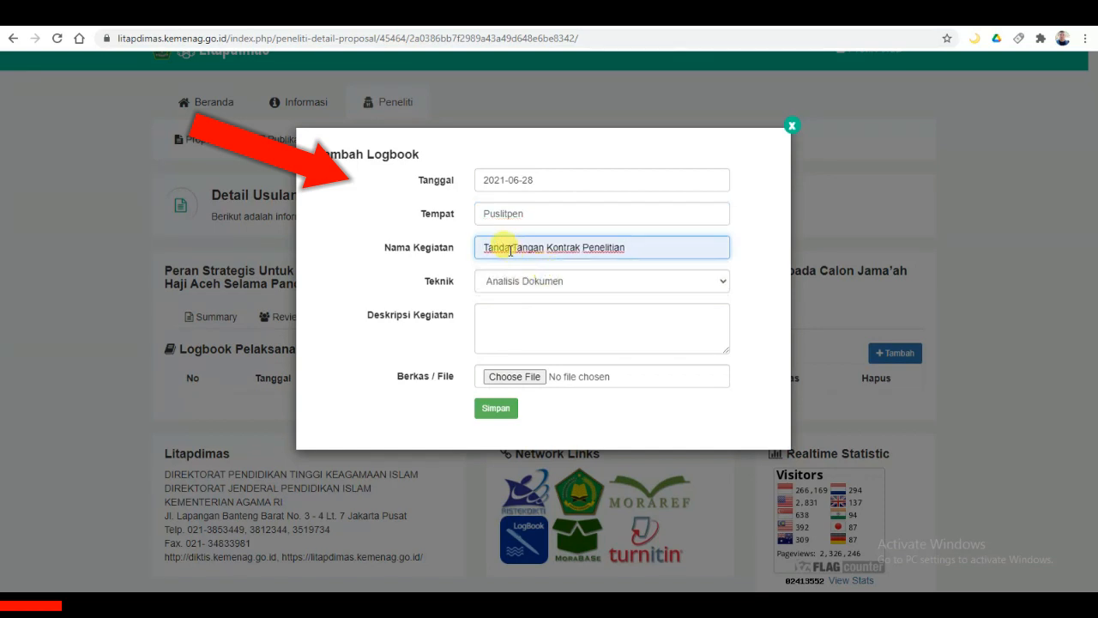
{"action": "left_click_drag", "start_coordinate": [511, 249], "coordinate": [473, 247]}
{"action": "type", "text": "Penann"}
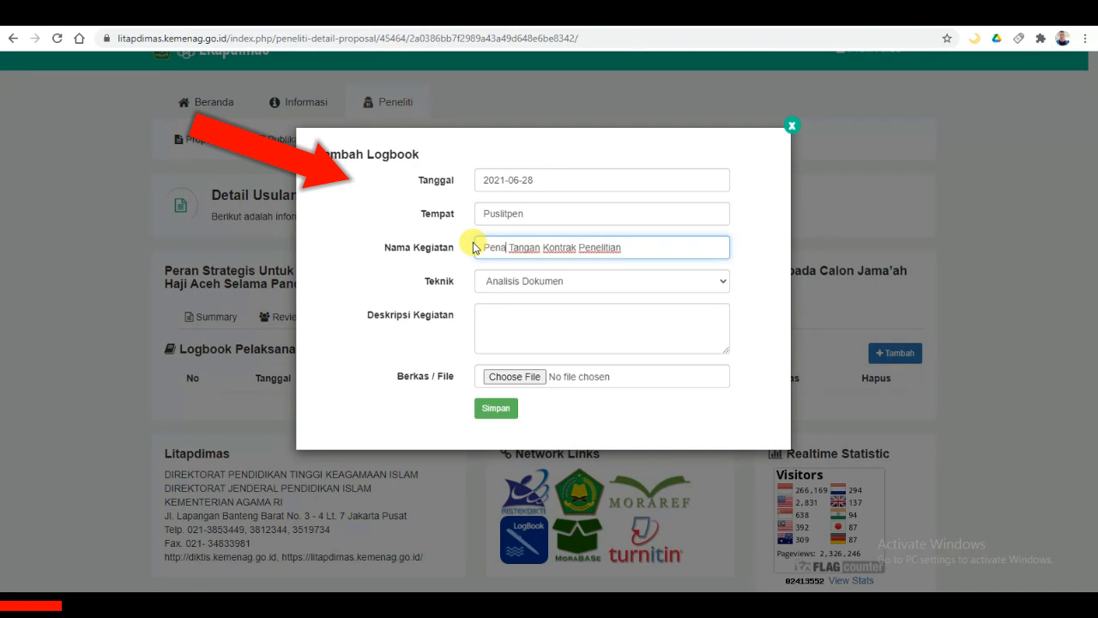
{"action": "key", "text": "BackSpace"}
{"action": "type", "text": "datanganan"}
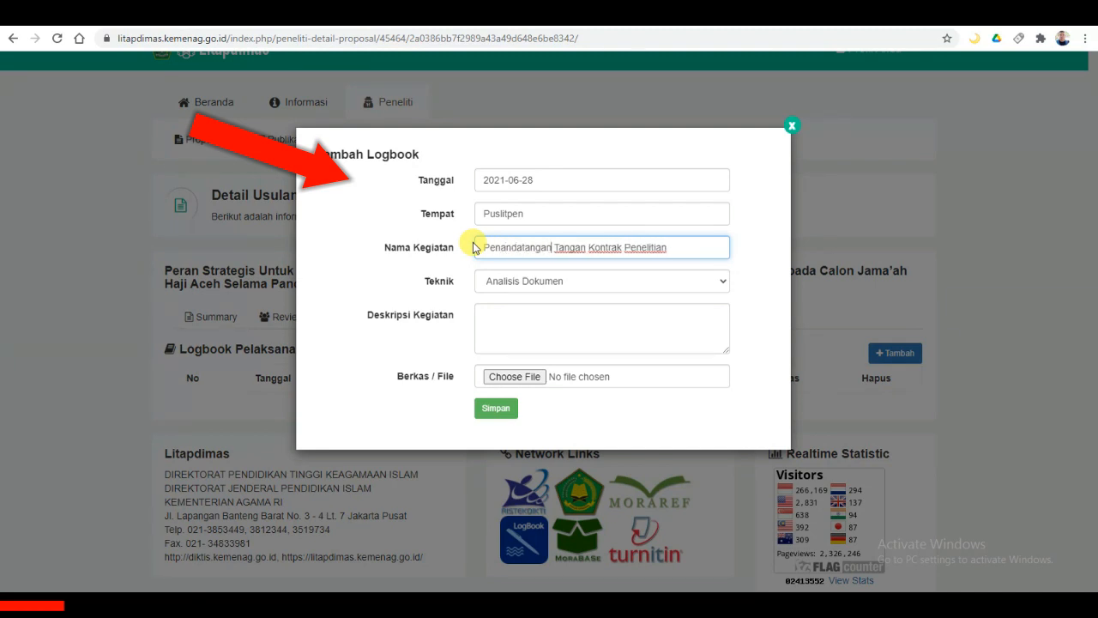
{"action": "left_click", "coordinate": [523, 248]}
{"action": "key", "text": "BackSpace"}
{"action": "left_click_drag", "start_coordinate": [598, 248], "coordinate": [566, 247]}
{"action": "key", "text": "BackSpace"}
{"action": "left_click", "coordinate": [649, 248]}
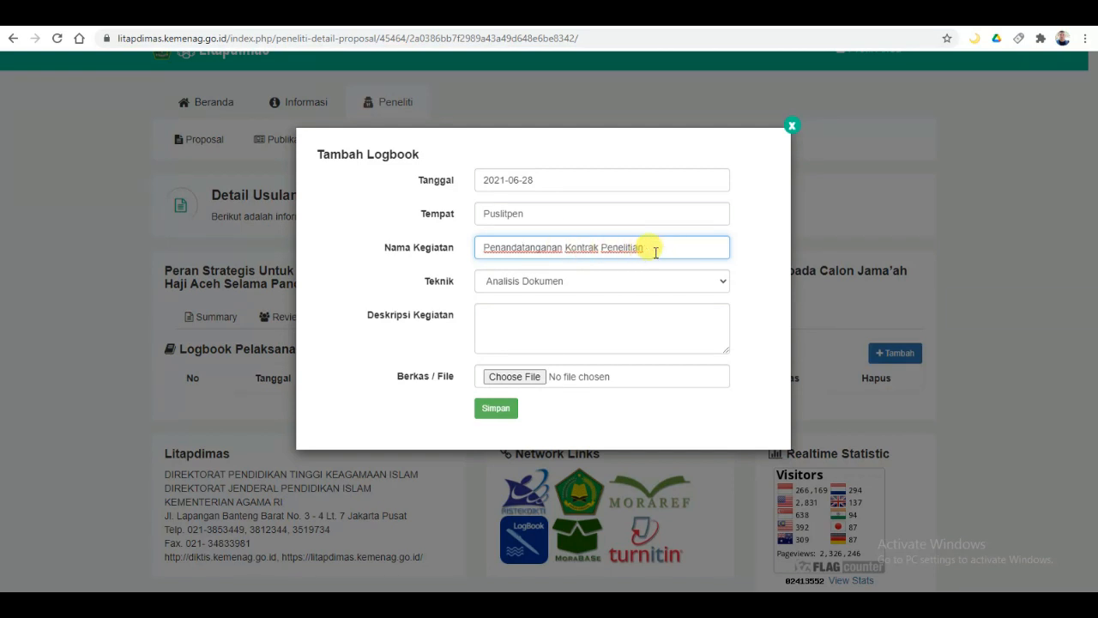
{"action": "type", "text": "Th. 2021"}
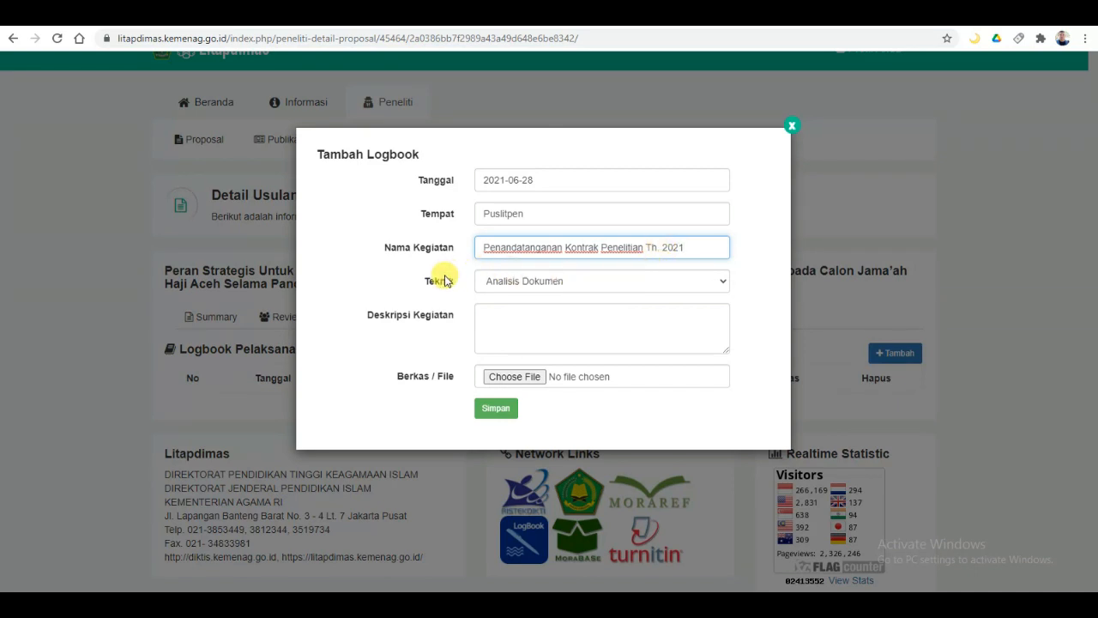
- Choose Analisis Dokumen as the technique and describe the activity as "Proses tanda tangan kontrak penelitian tahun 2021"
{"action": "left_click", "coordinate": [496, 282]}
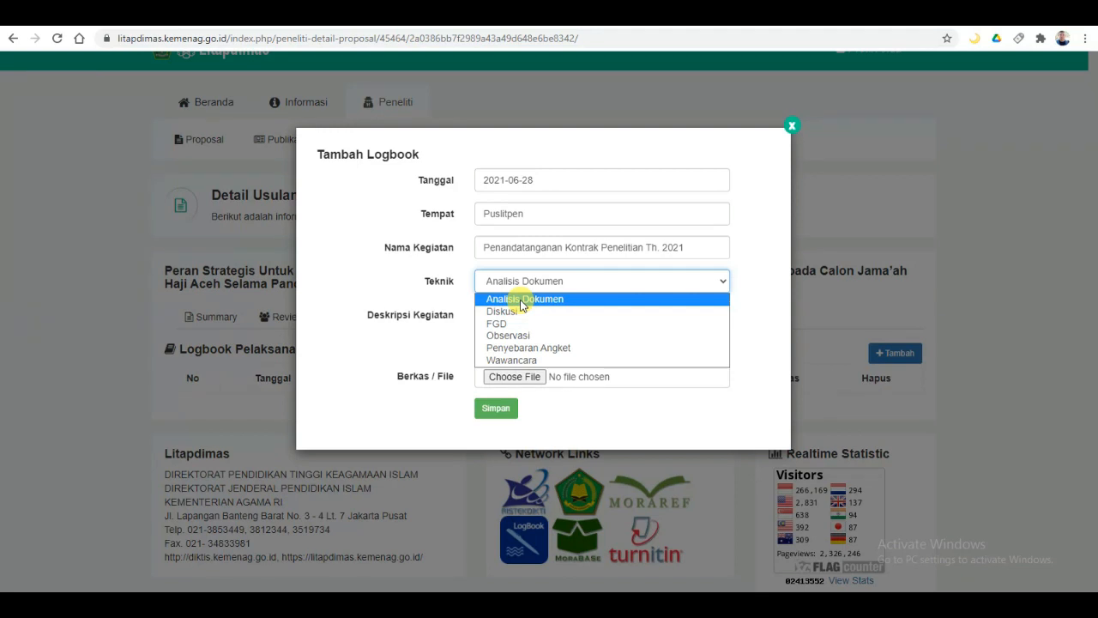
{"action": "left_click", "coordinate": [522, 299]}
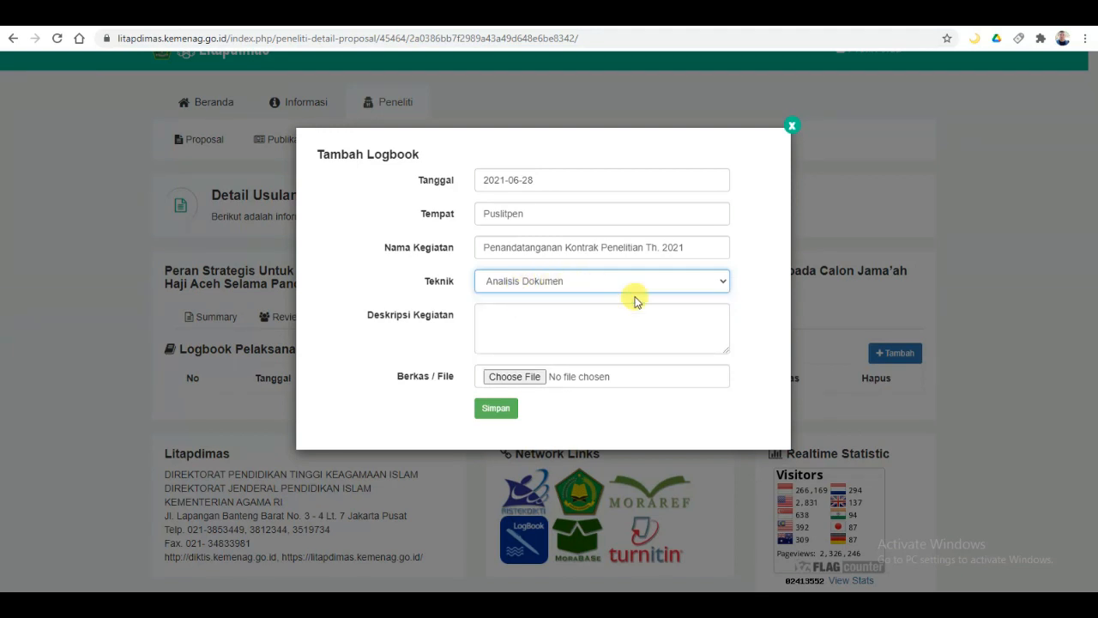
{"action": "left_click", "coordinate": [555, 325]}
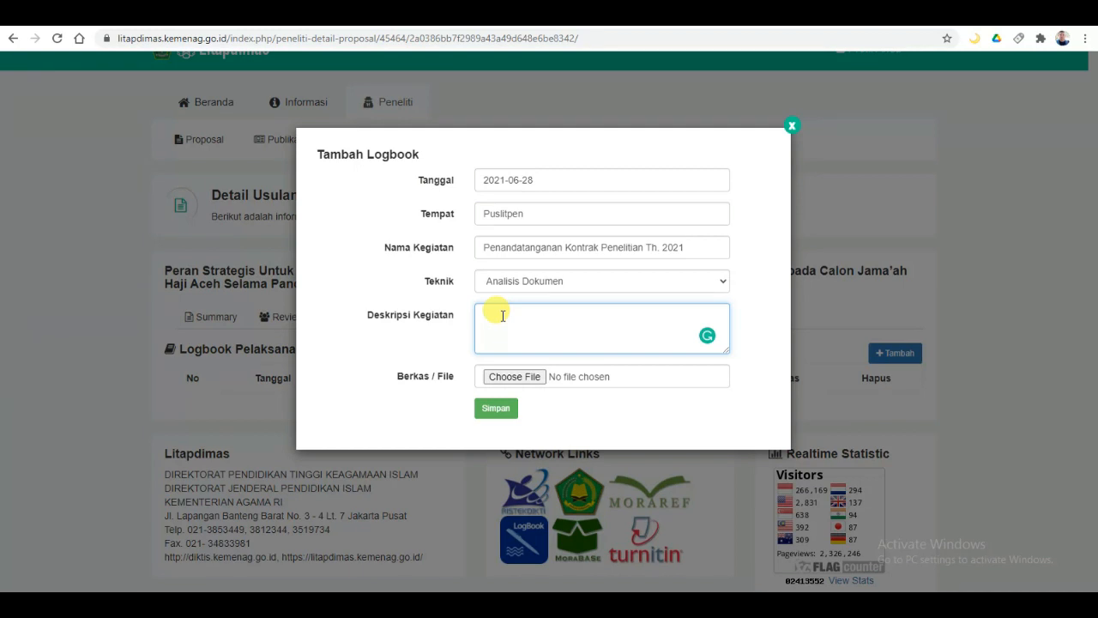
{"action": "type", "text": "Proses tanda tangan k"}
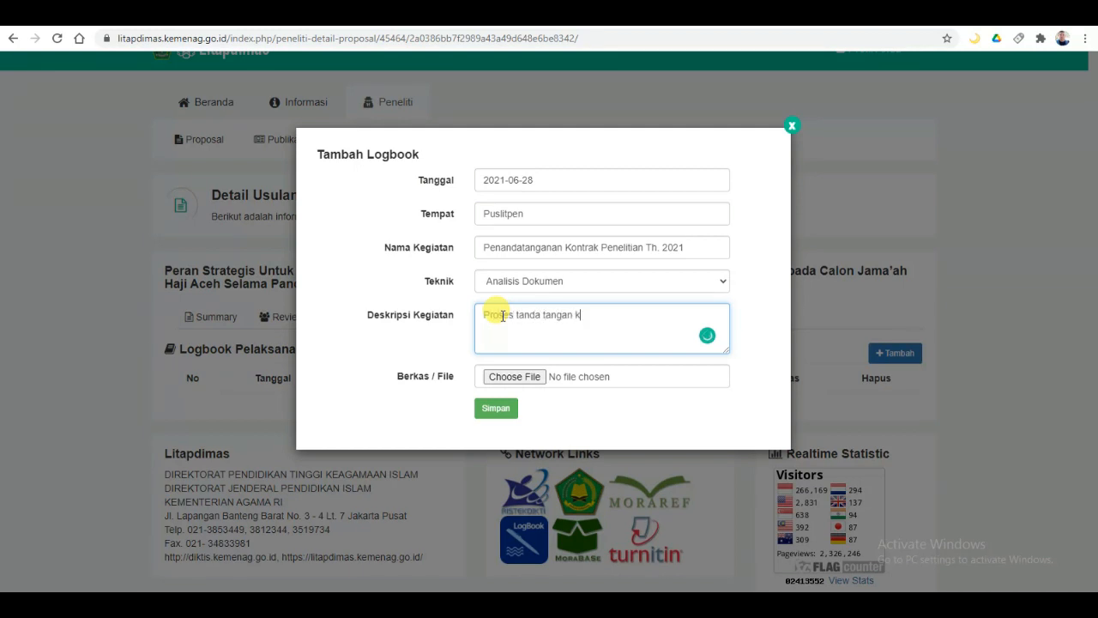
{"action": "type", "text": "ontrak penelitian tahun 2021"}
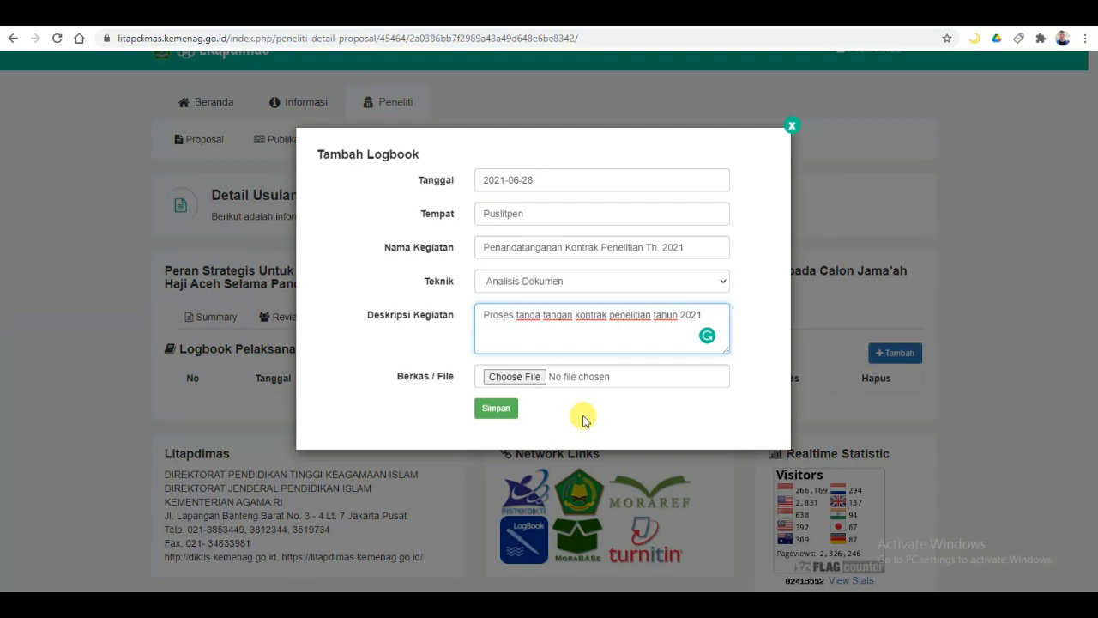
- Attach Kontrak.pdf from the Output folder to the logbook entry and save it
{"action": "left_click", "coordinate": [518, 377]}
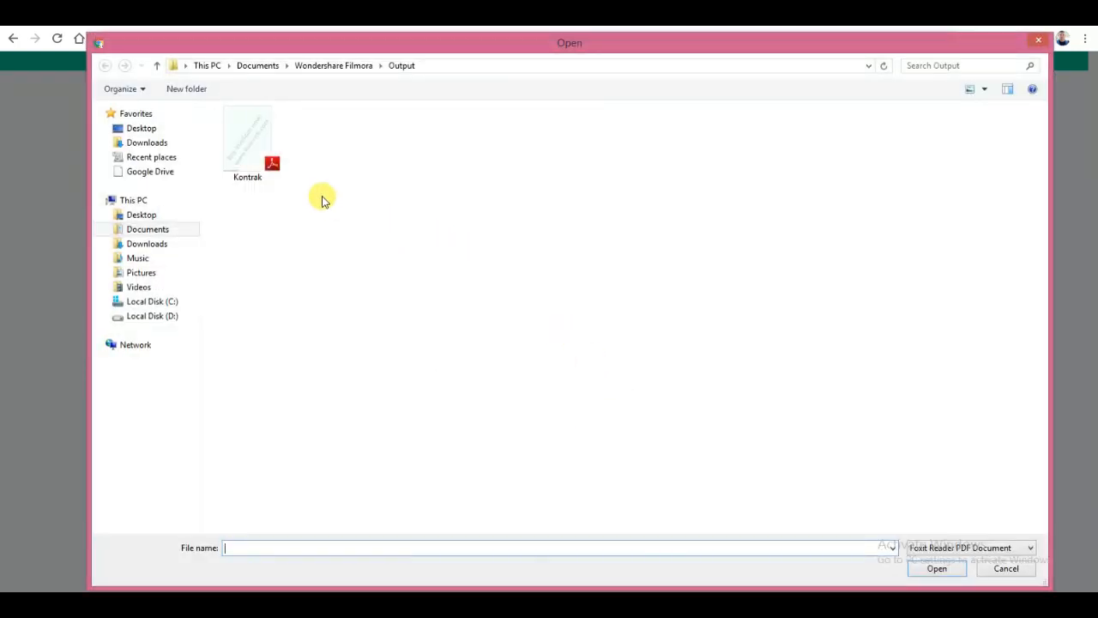
{"action": "left_click", "coordinate": [245, 155]}
{"action": "left_click", "coordinate": [936, 568]}
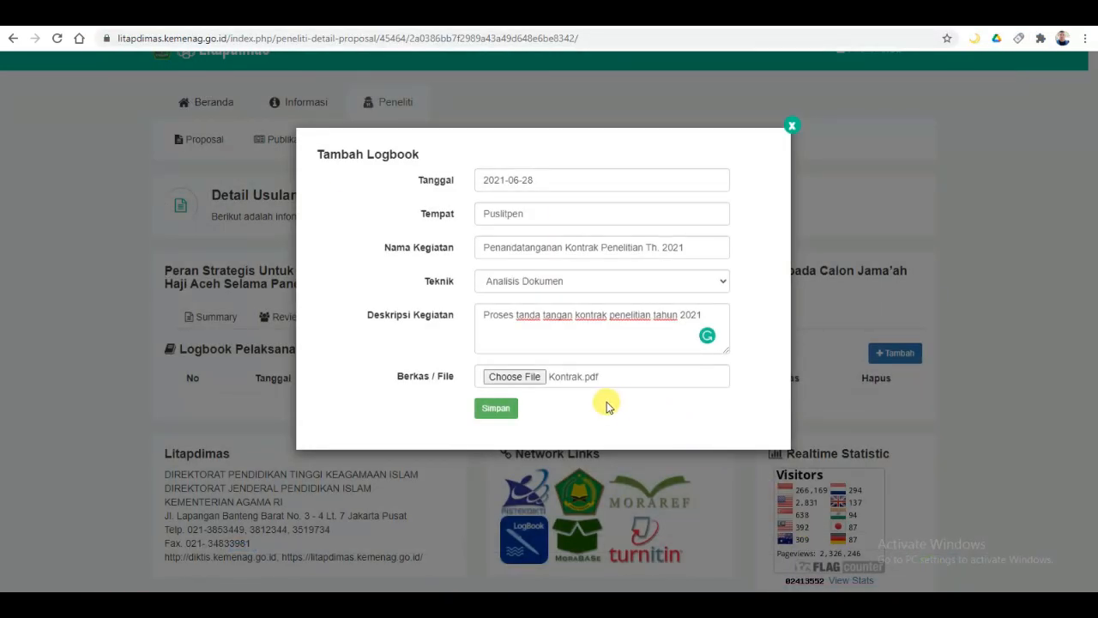
{"action": "left_click", "coordinate": [495, 412]}
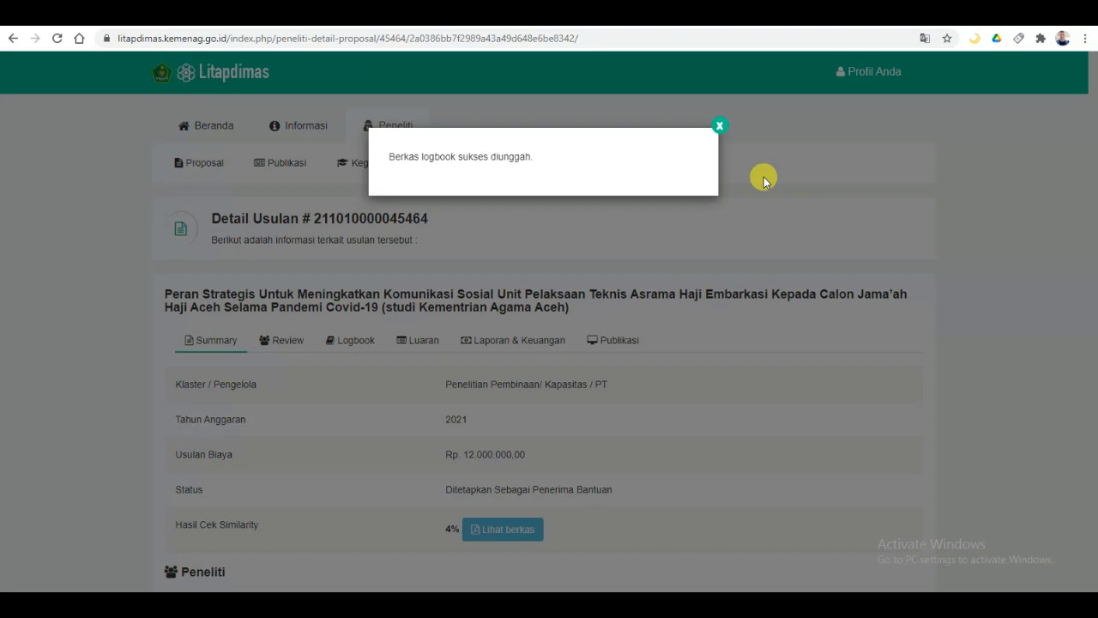
{"action": "left_click", "coordinate": [719, 129]}
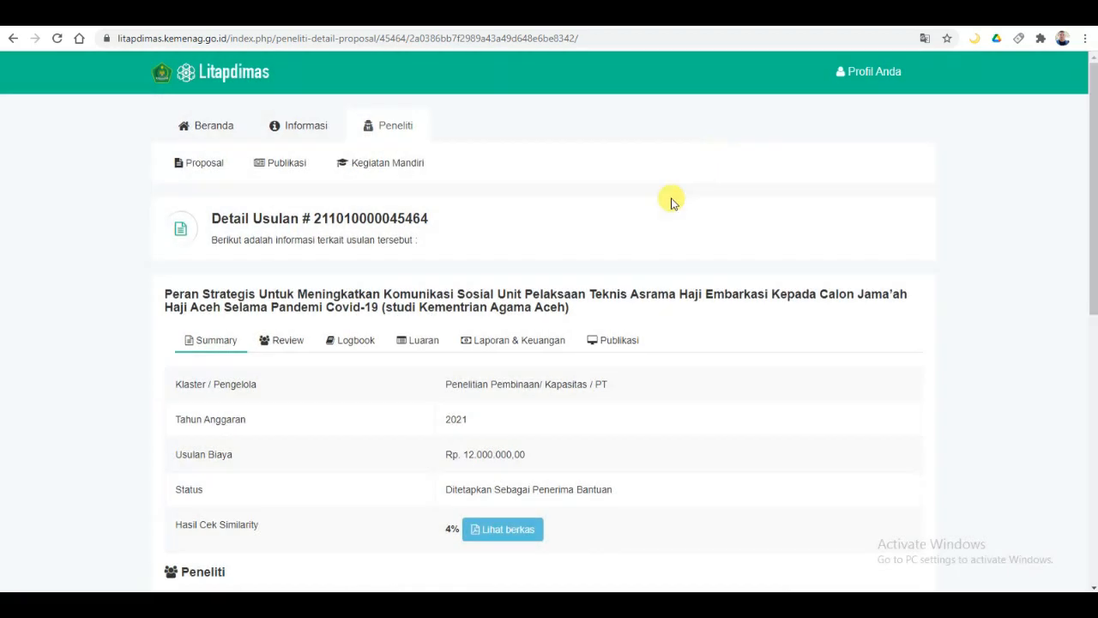
- Return to the proposal's logbook and start another entry dated 2021-06-30
{"action": "left_click", "coordinate": [333, 348]}
{"action": "scroll", "coordinate": [657, 230], "scroll_direction": "down", "scroll_amount": 3}
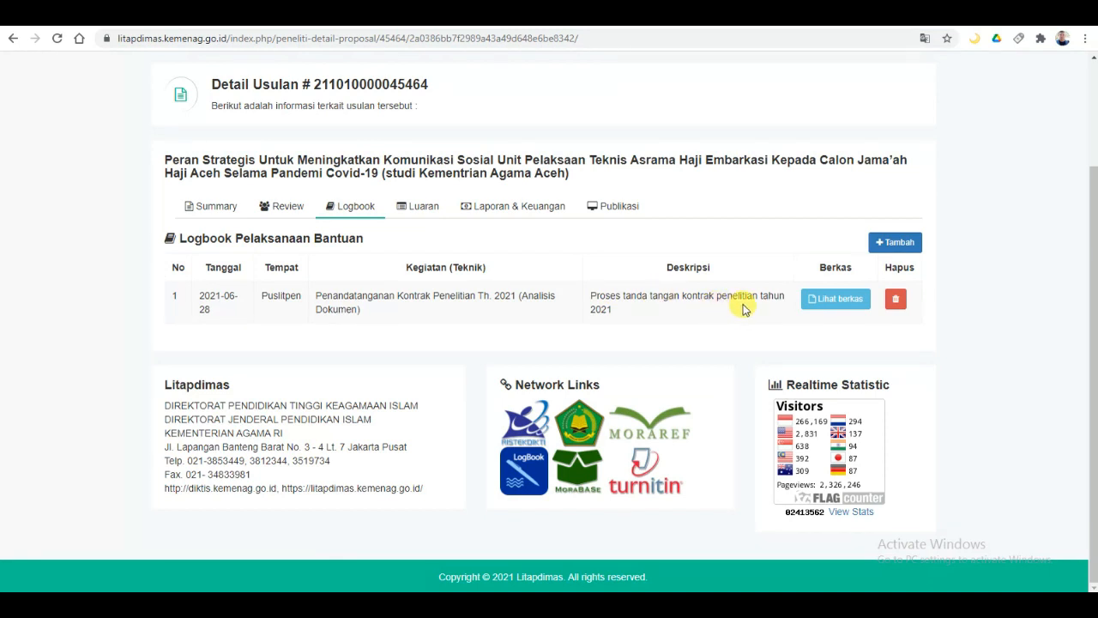
{"action": "left_click", "coordinate": [897, 243]}
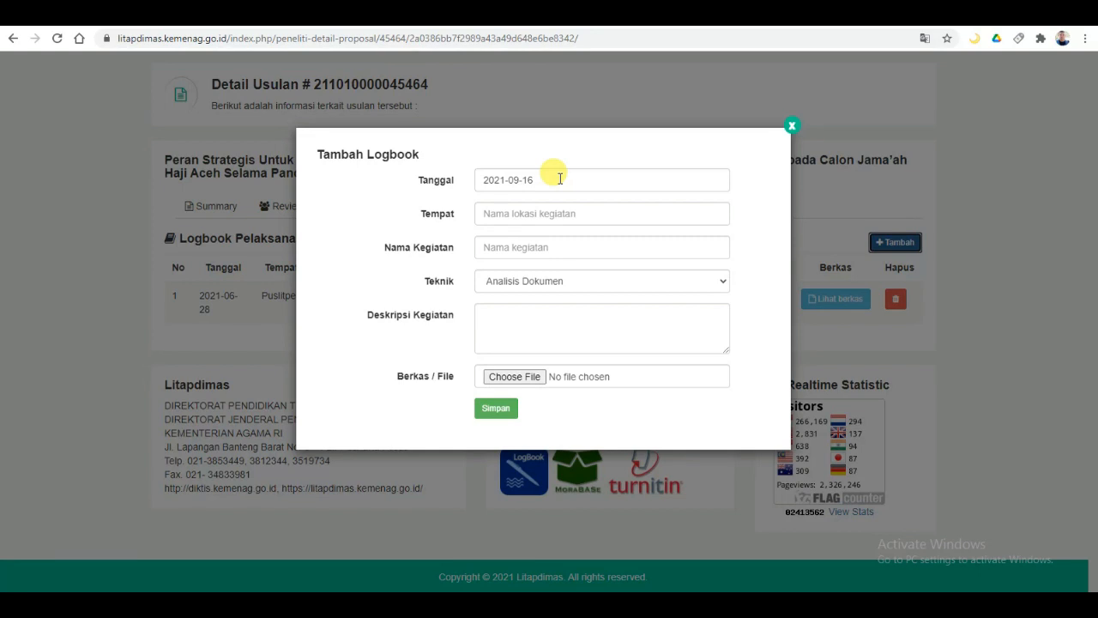
{"action": "left_click", "coordinate": [559, 179]}
{"action": "key", "text": "BackSpace"}
{"action": "key", "text": "BackSpace"}
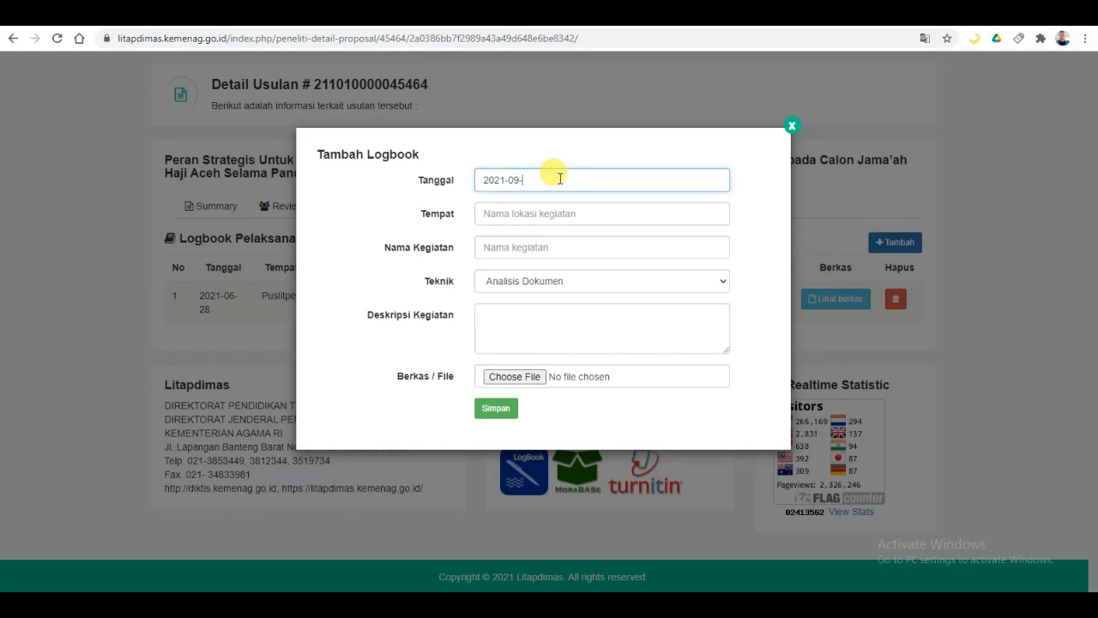
{"action": "type", "text": "30"}
{"action": "left_click_drag", "start_coordinate": [521, 185], "coordinate": [515, 183]}
{"action": "type", "text": "6"}
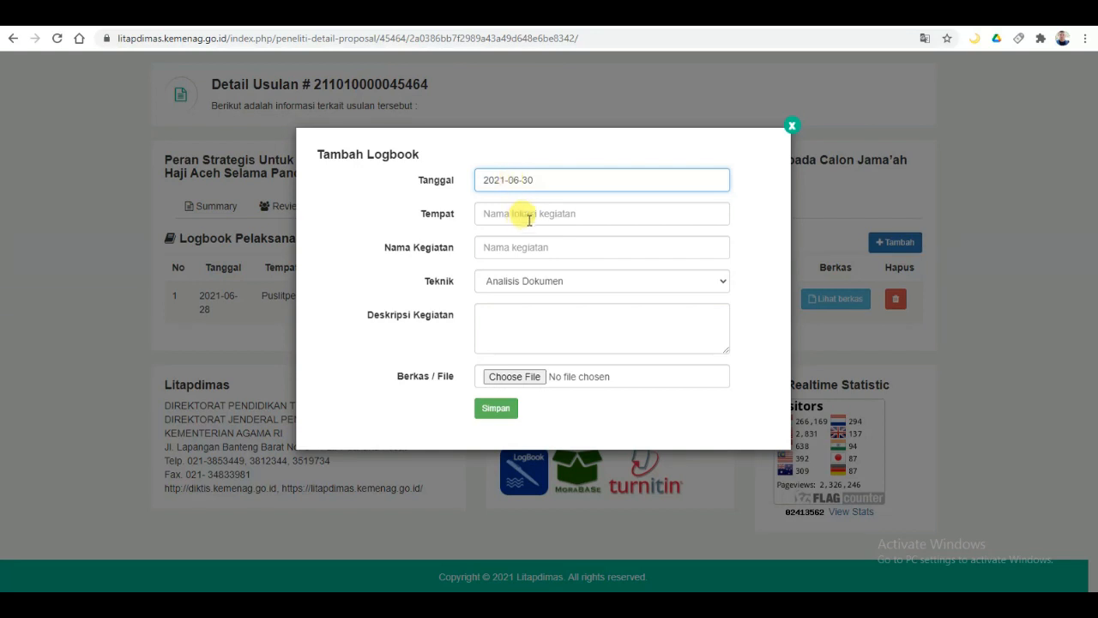
- Set the new entry's place to "UIN Ar-Raniry Banda Aceh" and its activity name to "Rapat perdana dengan tim"
{"action": "left_click", "coordinate": [529, 220]}
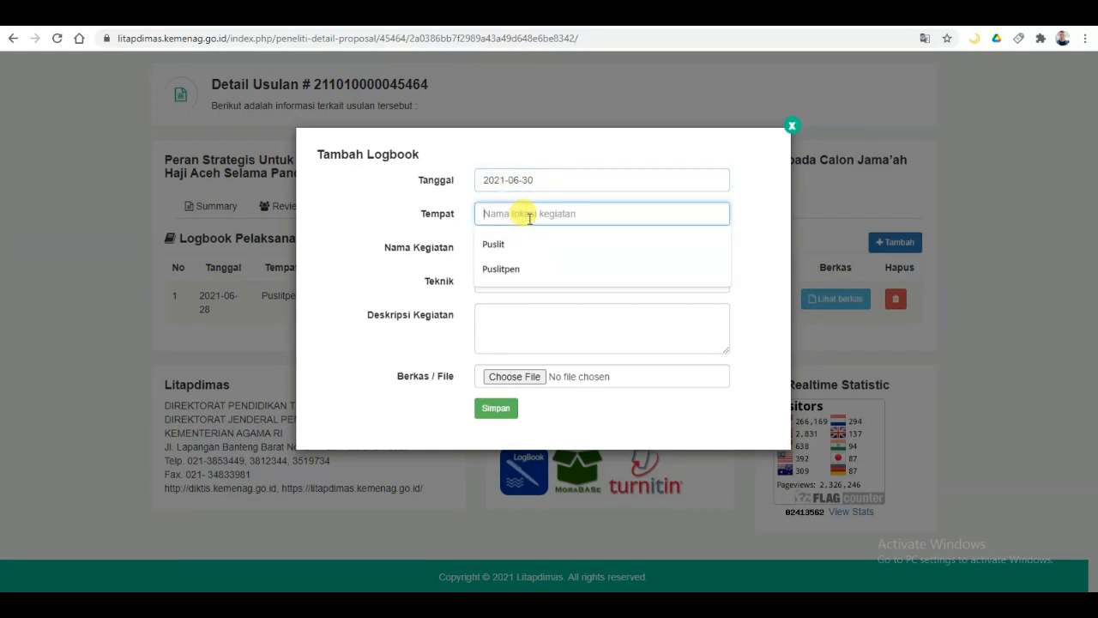
{"action": "type", "text": "UIN Ar"}
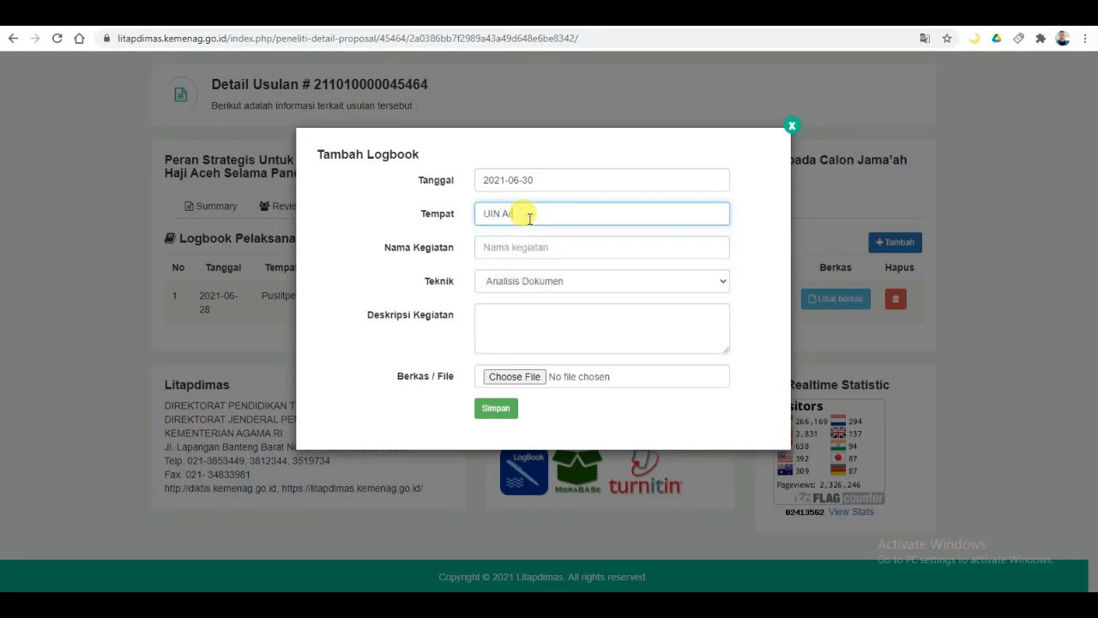
{"action": "type", "text": "-Raniry Banda Aceh"}
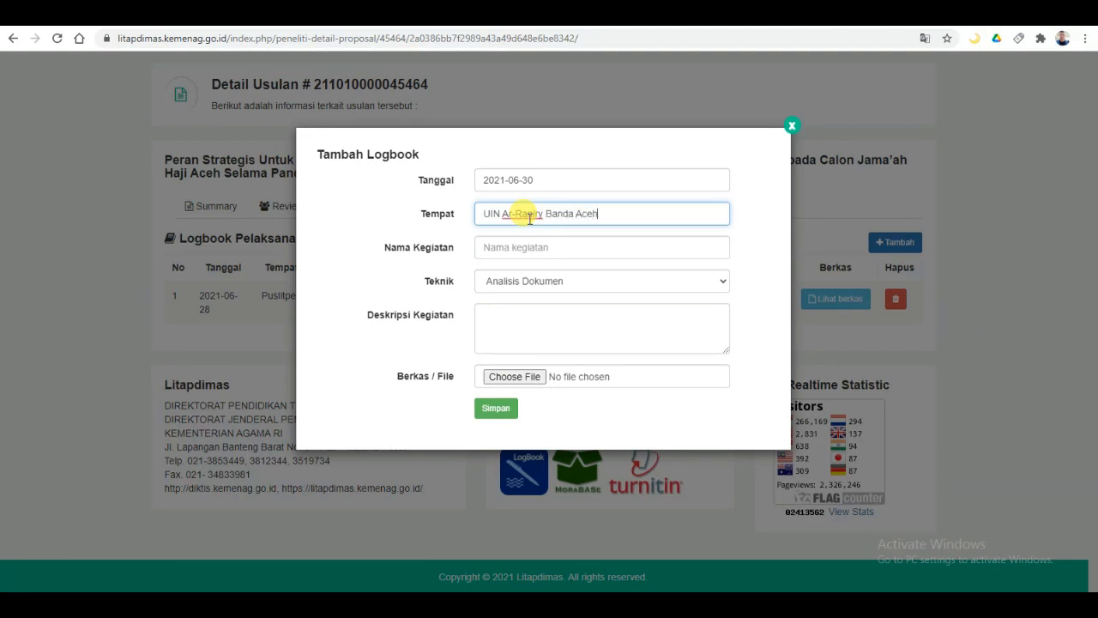
{"action": "left_click", "coordinate": [544, 247]}
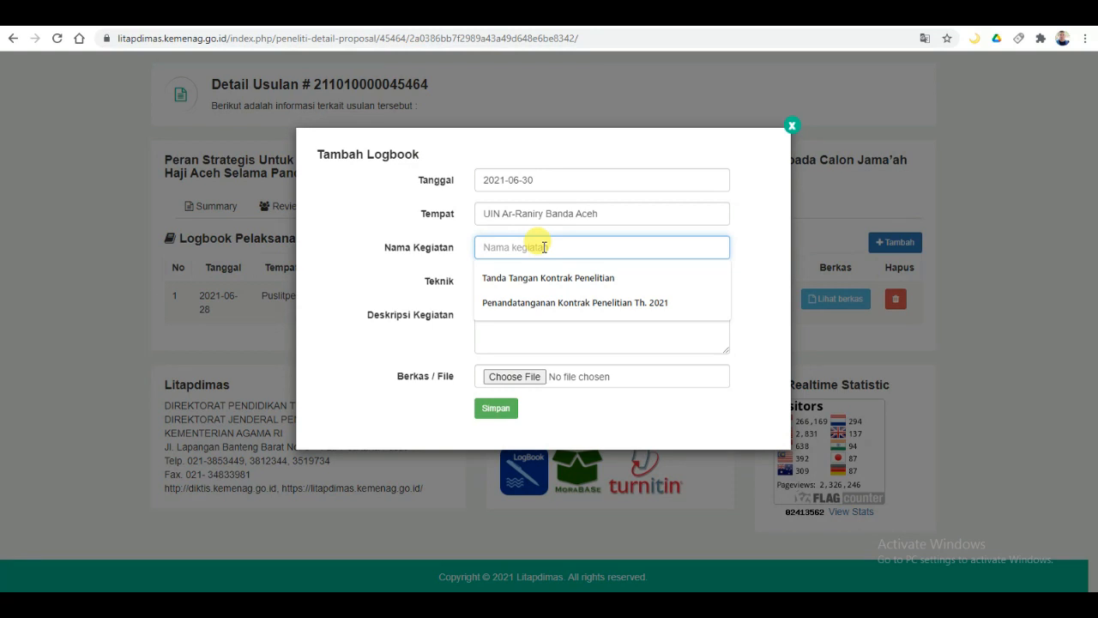
{"action": "type", "text": "Rapat "}
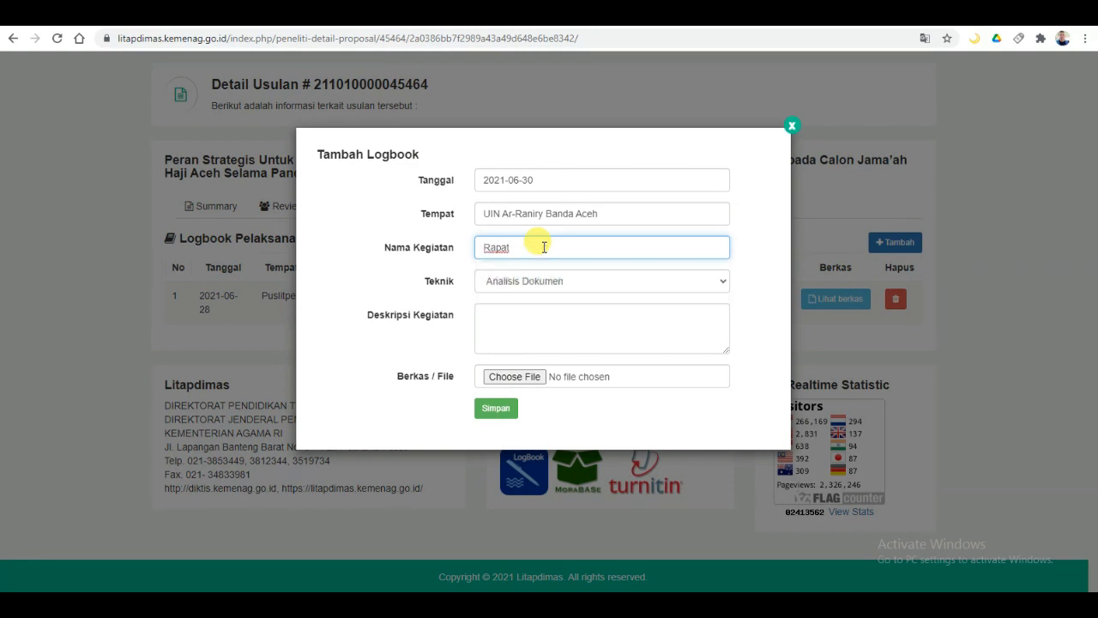
{"action": "type", "text": "perdana dengan tim"}
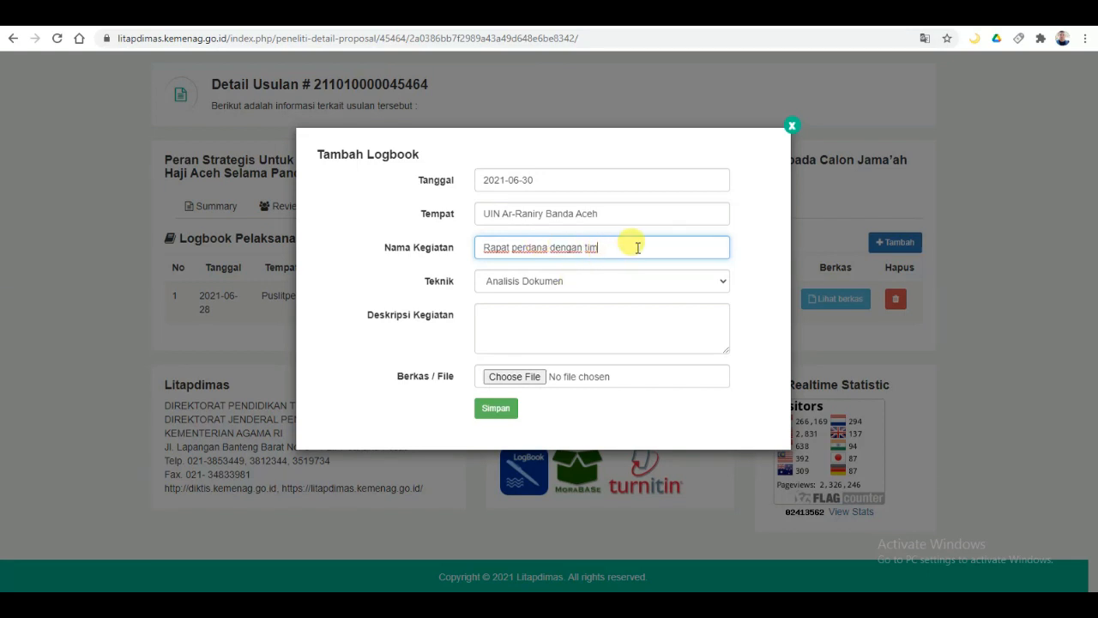
- Save the logbook entry with Diskusi as the technique and the description "Proses merencanakan penelitian 2021", without attaching a file
{"action": "left_click", "coordinate": [508, 281]}
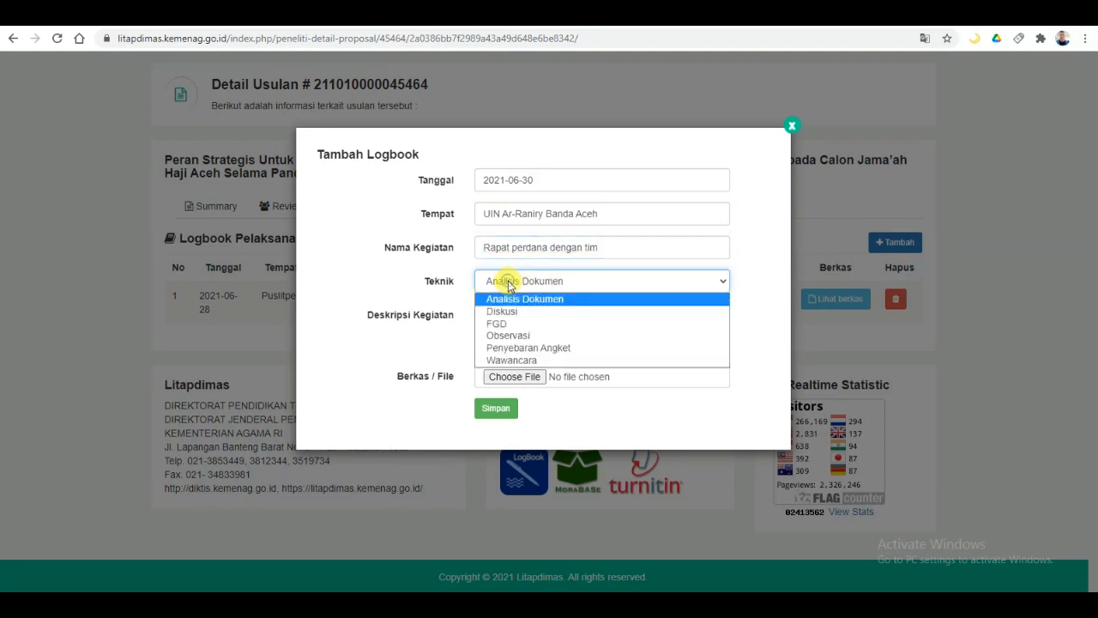
{"action": "left_click", "coordinate": [519, 311]}
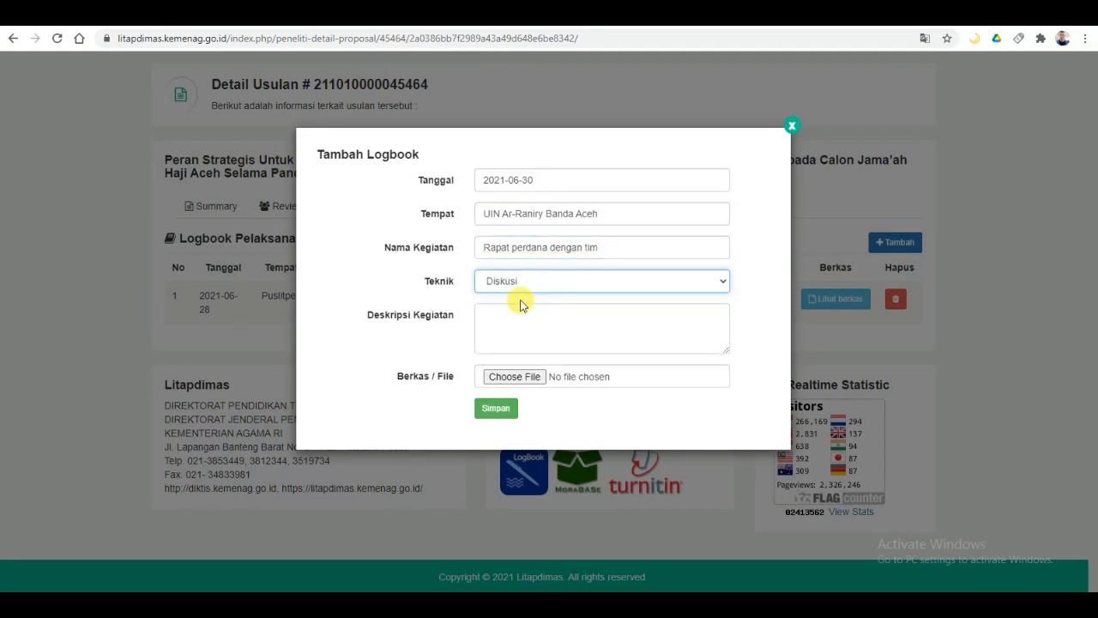
{"action": "left_click", "coordinate": [526, 323]}
{"action": "type", "text": "Proses"}
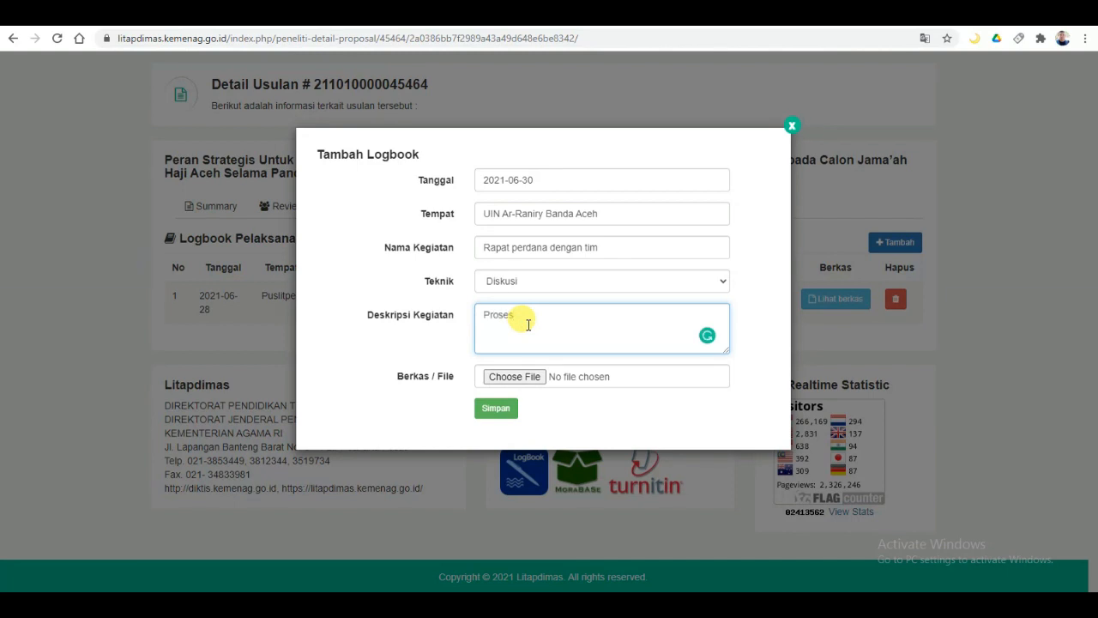
{"action": "type", "text": " merencanakan pen"}
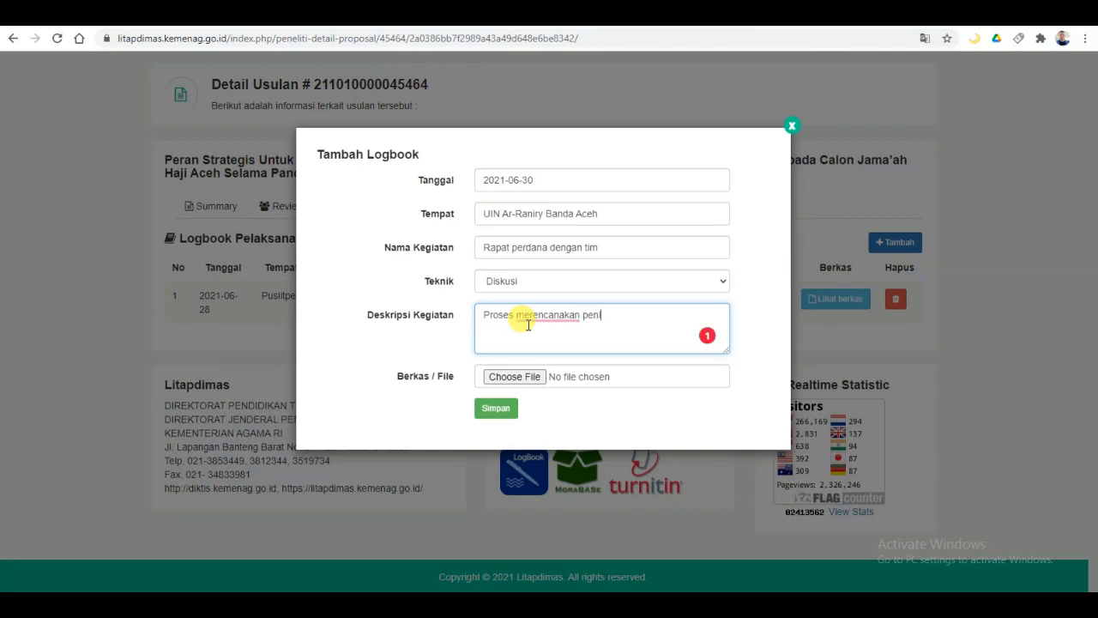
{"action": "type", "text": "elitian 2021"}
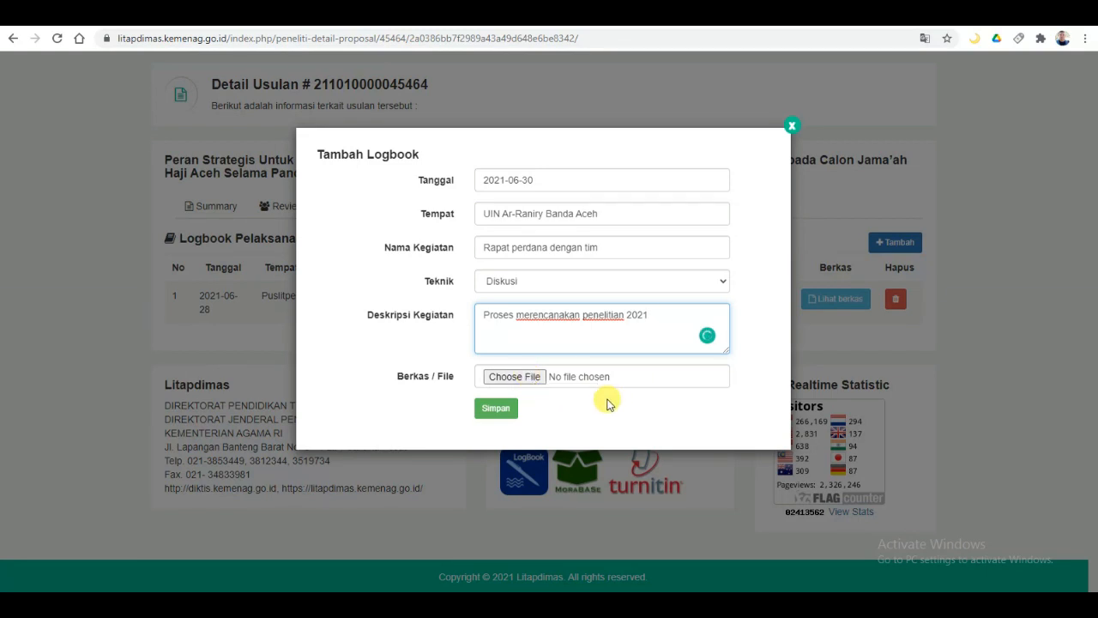
{"action": "left_click", "coordinate": [499, 411]}
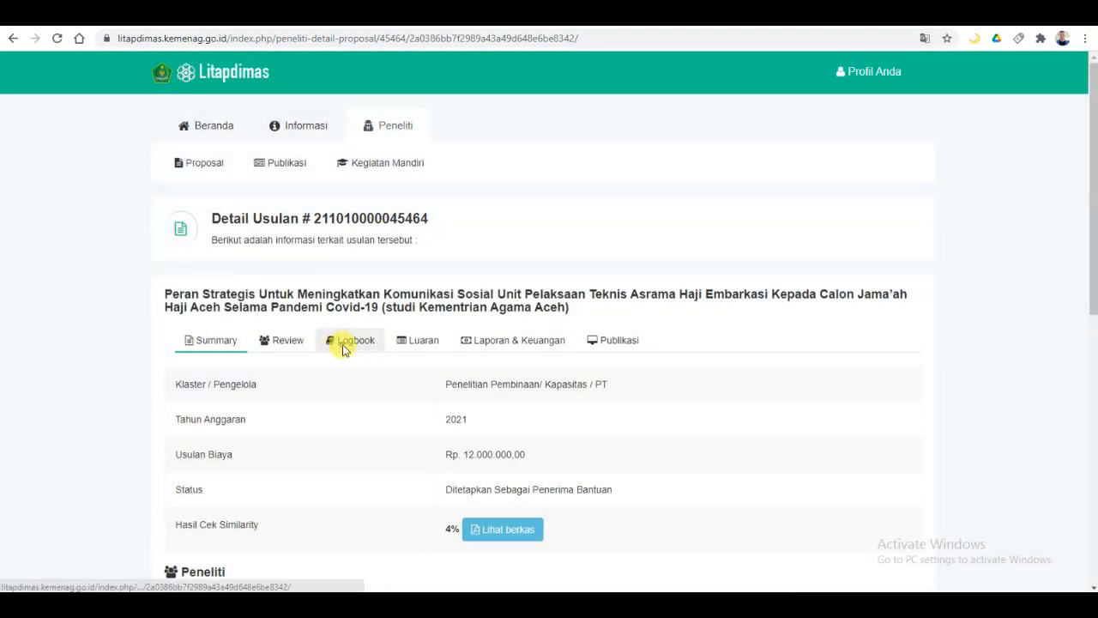
- Reopen the proposal's logbook and review the list of recorded activities
{"action": "left_click", "coordinate": [347, 341]}
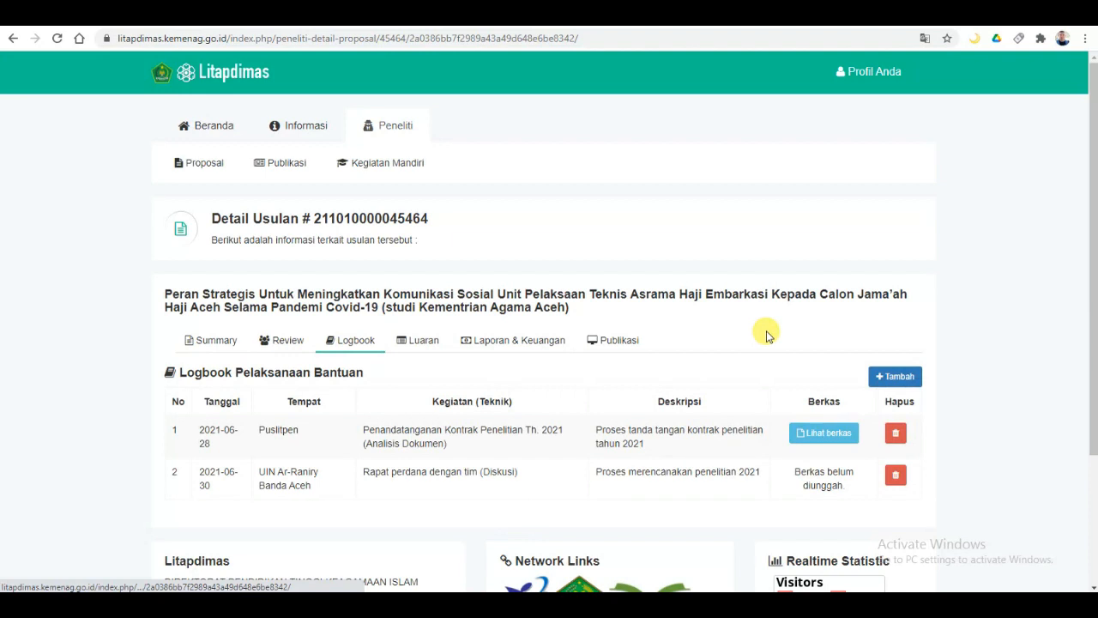
{"action": "scroll", "coordinate": [706, 334], "scroll_direction": "down", "scroll_amount": 1}
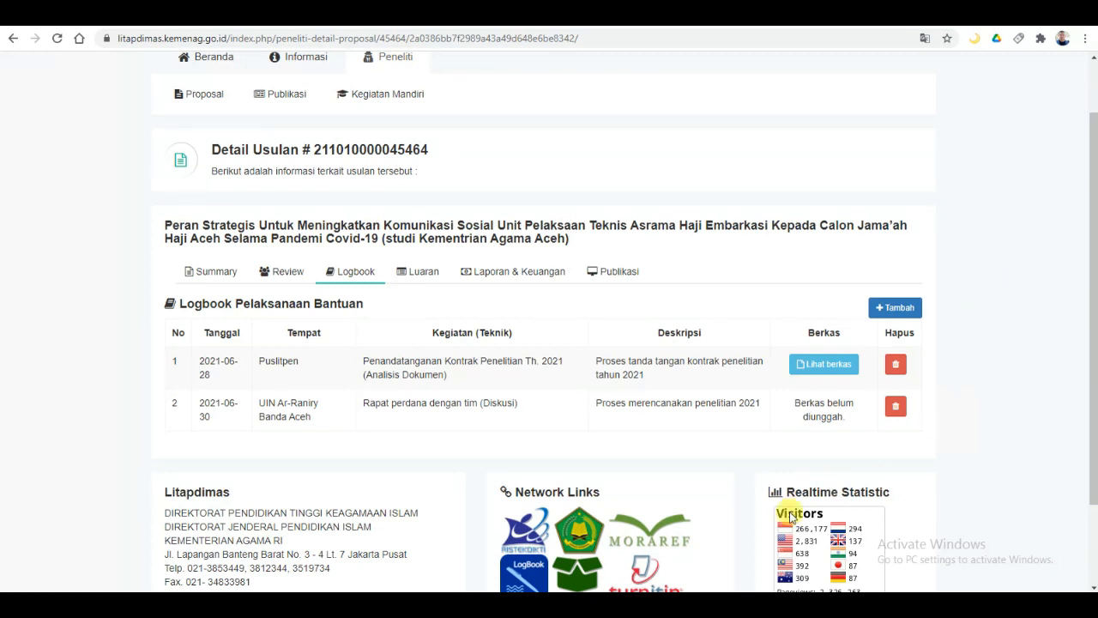
{"action": "left_click", "coordinate": [702, 558]}
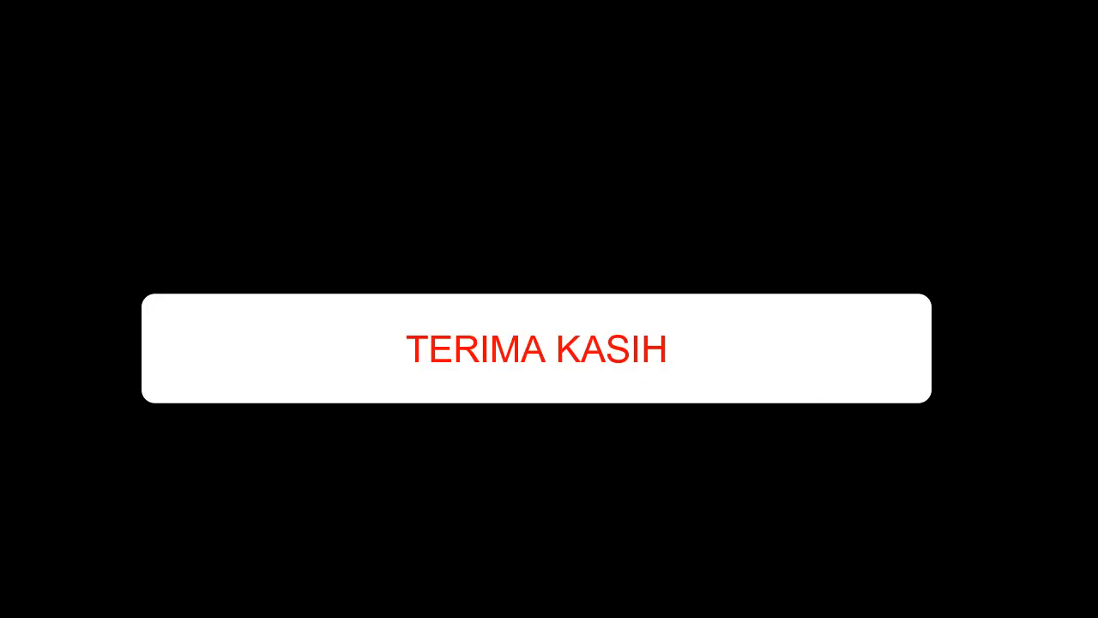